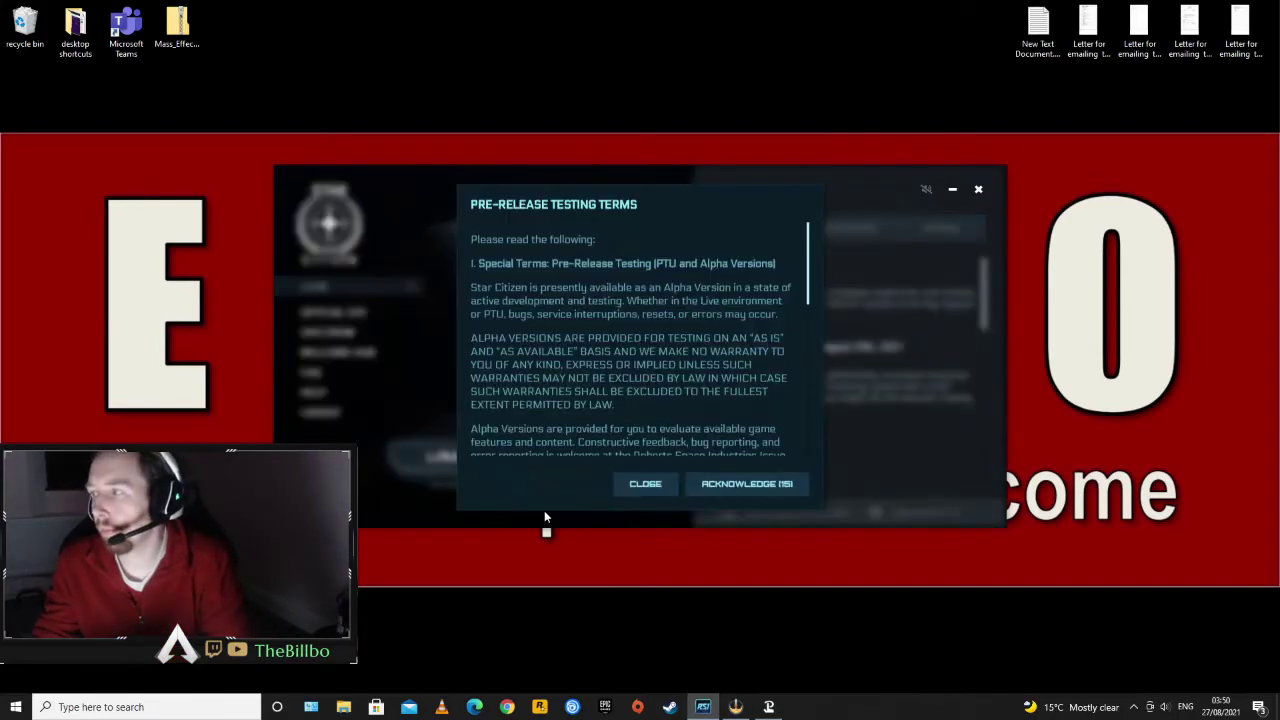
Acknowledge the Star Citizen pre-release testing terms to launch the game.
left_click(715, 483)
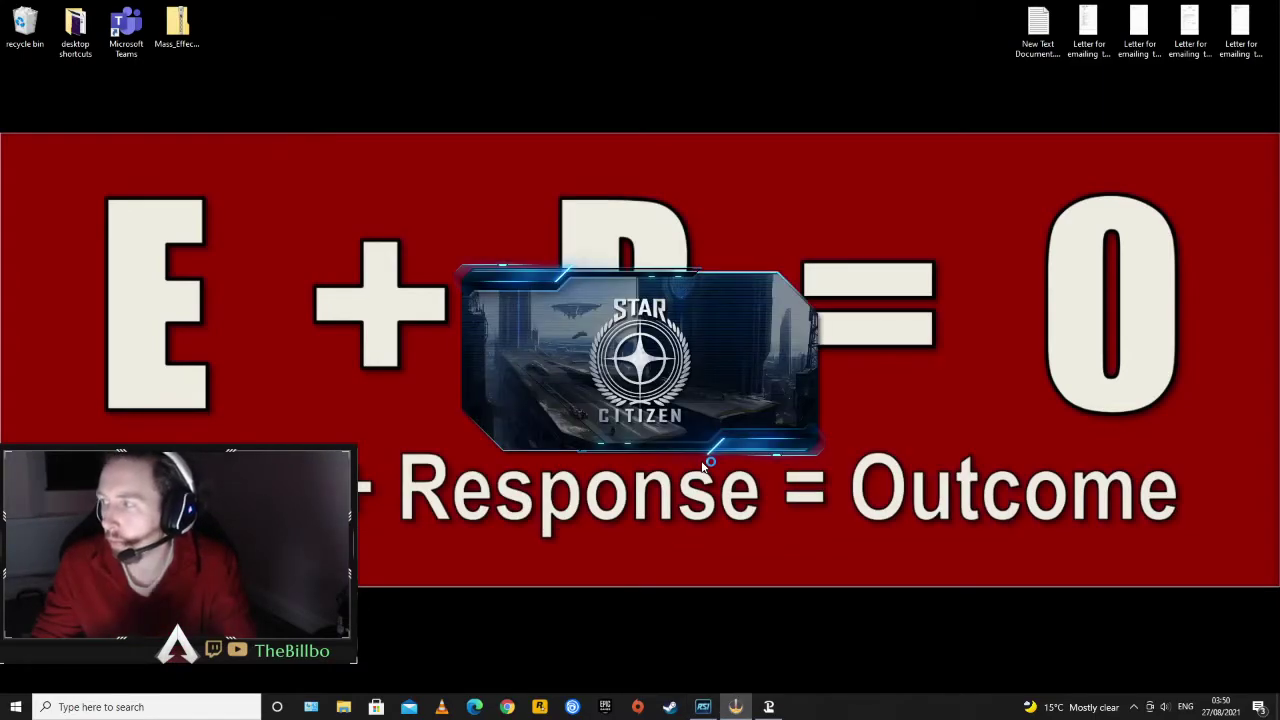